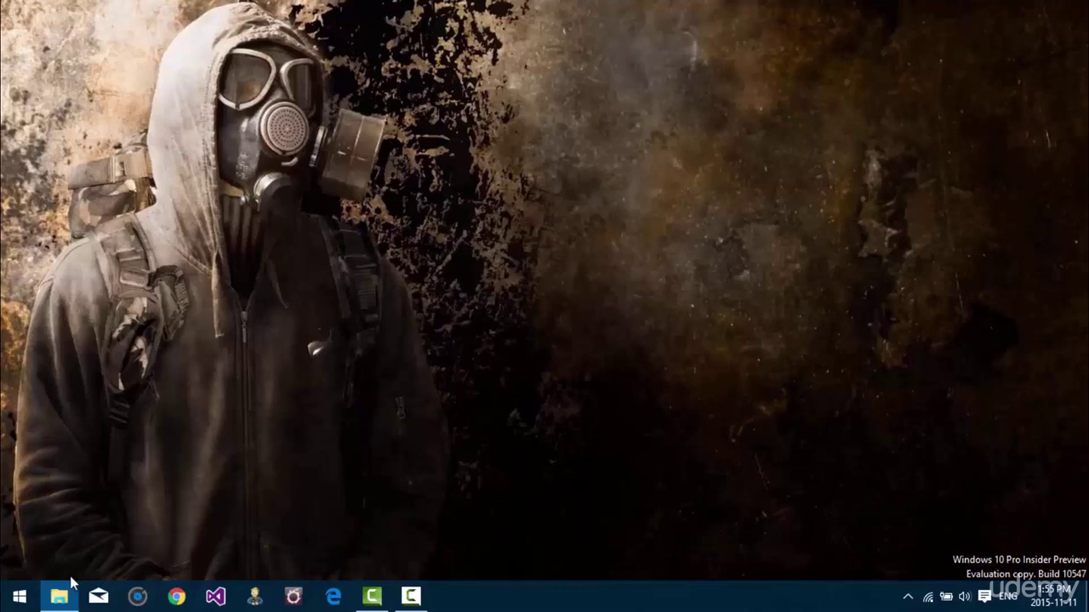
- Run the VirtualBox-5.0.8-103449-Win.exe installer from the ubuntu downloads folder as administrator
left_click(62, 593)
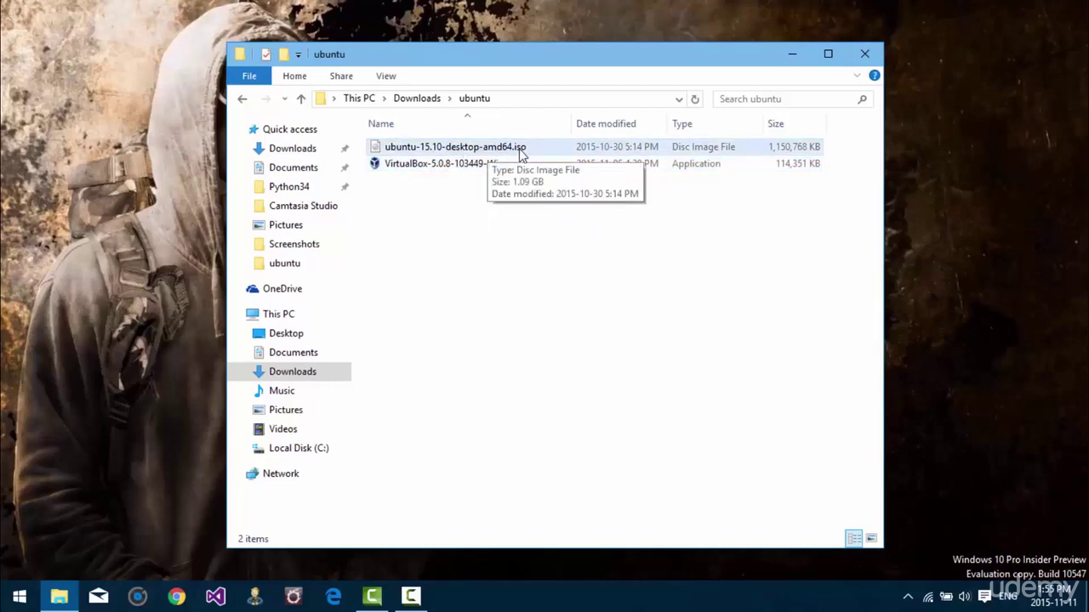
left_click(453, 168)
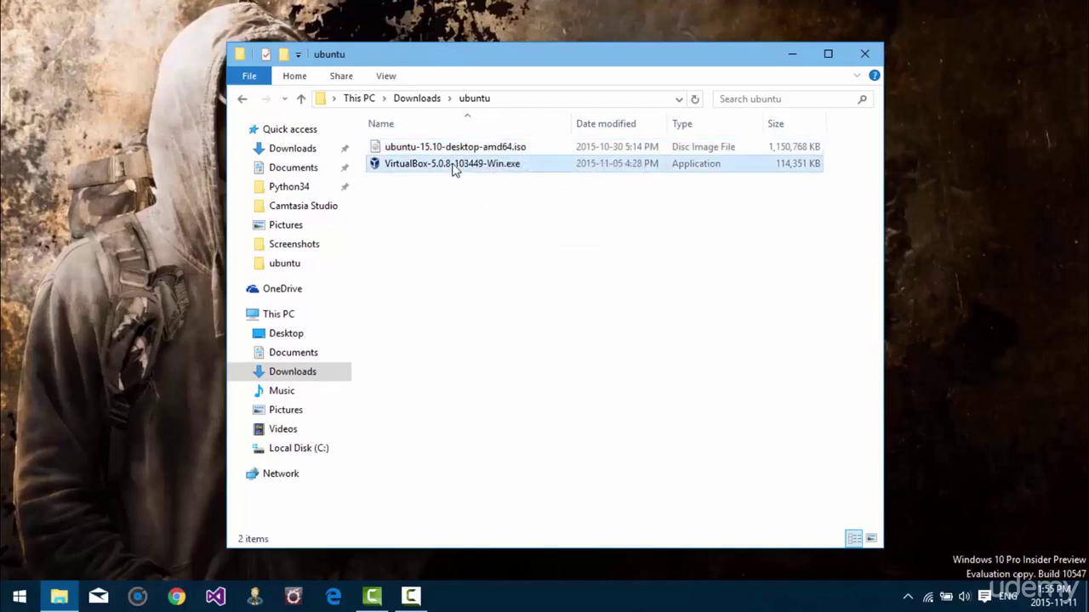
right_click(453, 168)
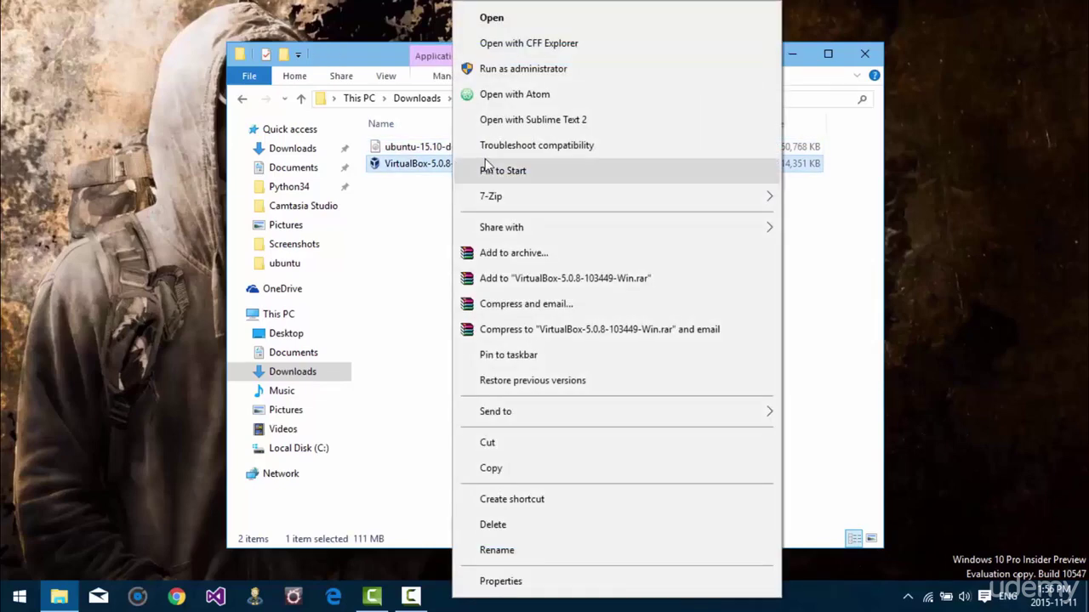
left_click(521, 69)
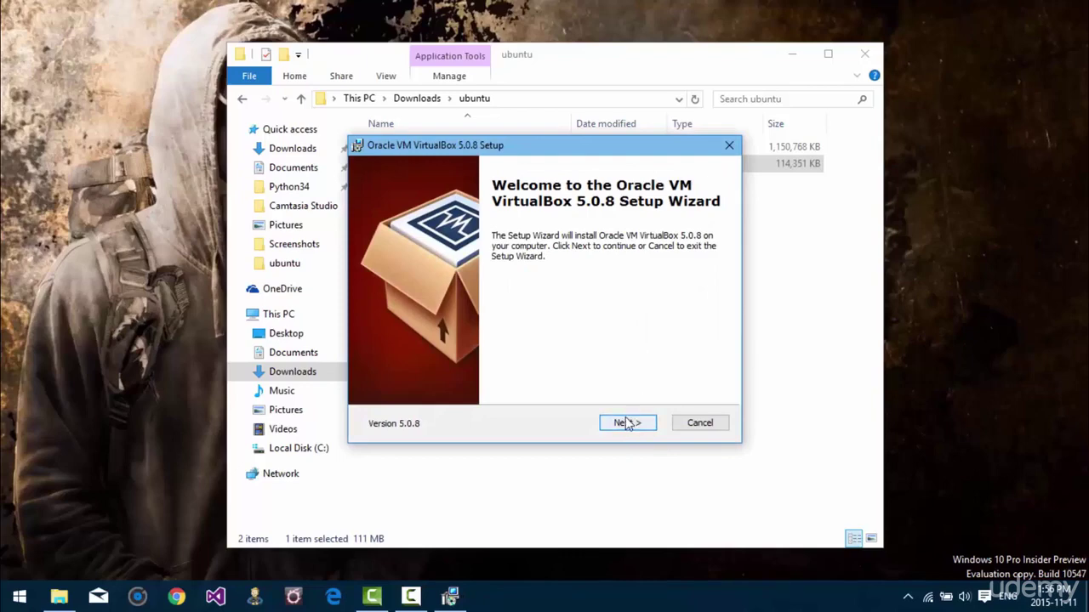
- Install Oracle VM VirtualBox 5.0.8 with the default options, accept the network interface reset, and launch it on completion
left_click(627, 422)
left_click(627, 422)
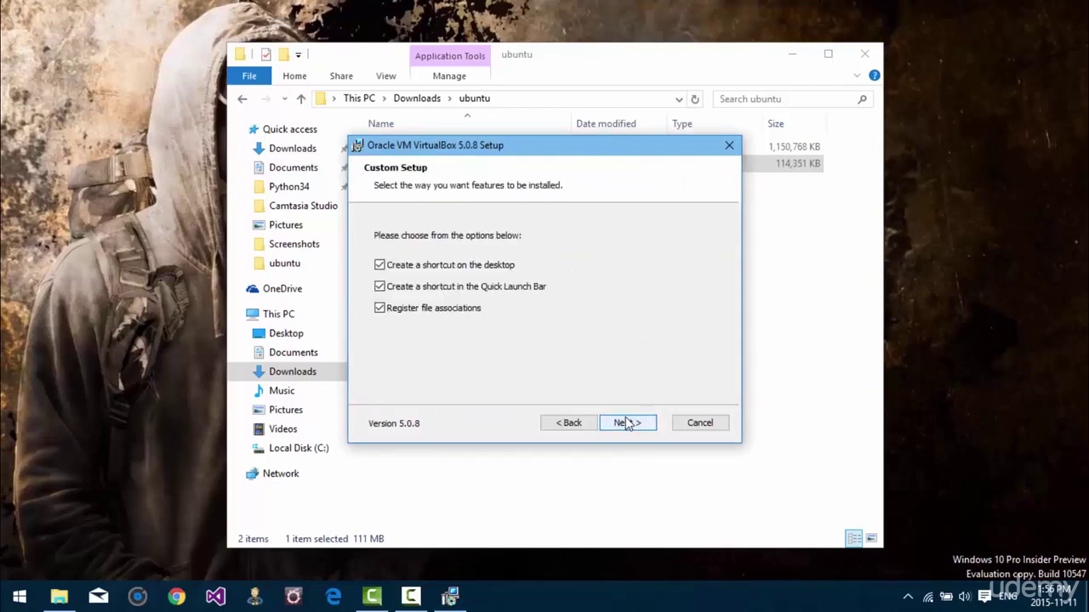
left_click(627, 422)
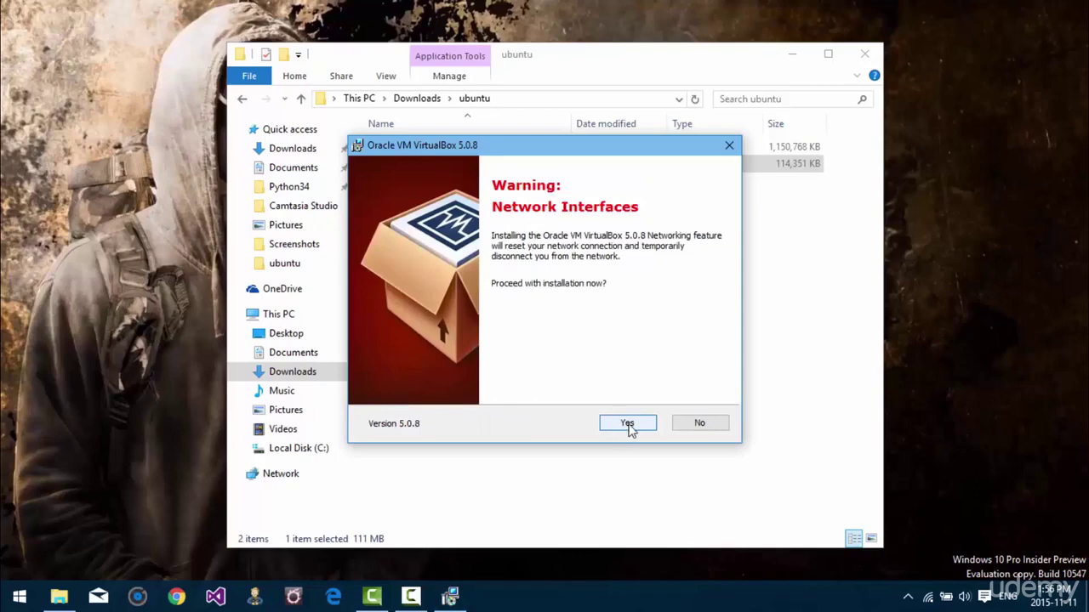
left_click(628, 423)
left_click(634, 425)
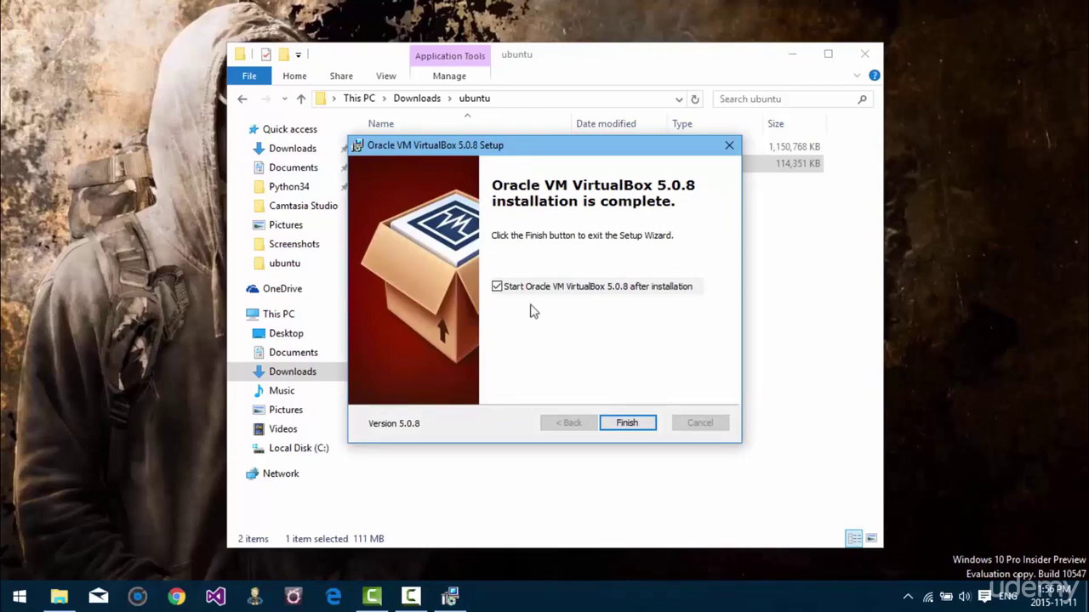
left_click(628, 423)
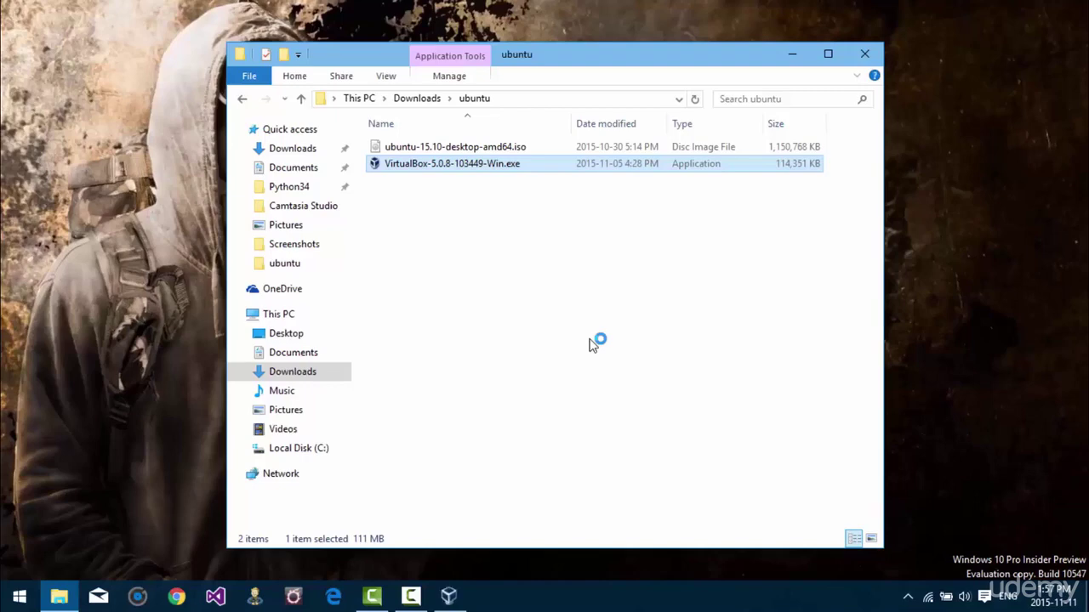
left_click(451, 597)
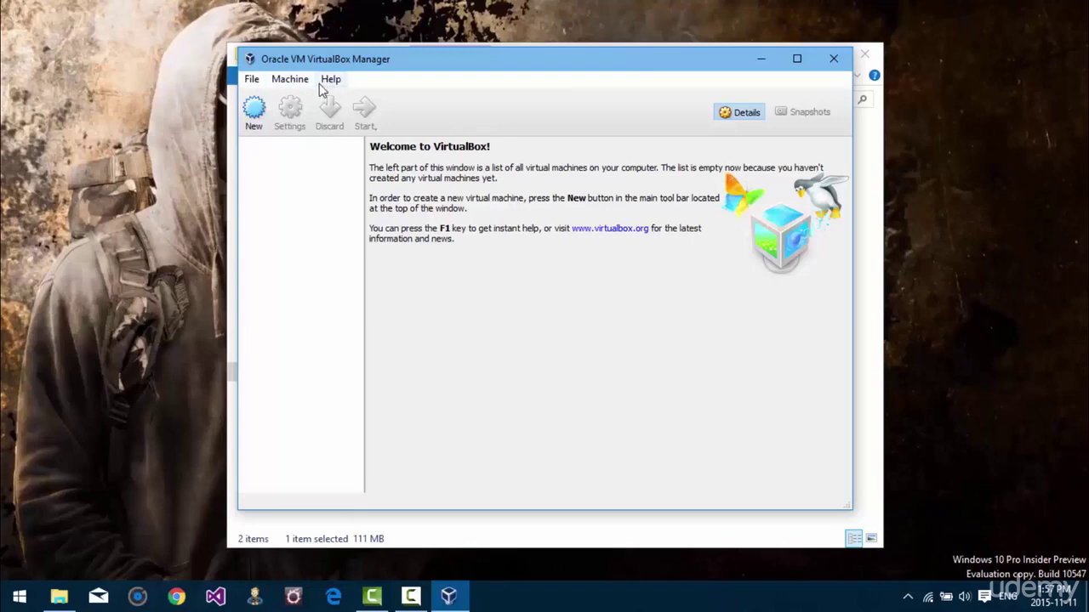
- Start a new virtual machine named Ubuntu, of type Linux and version Ubuntu (64-bit), with 4096 MB of memory
left_click(259, 112)
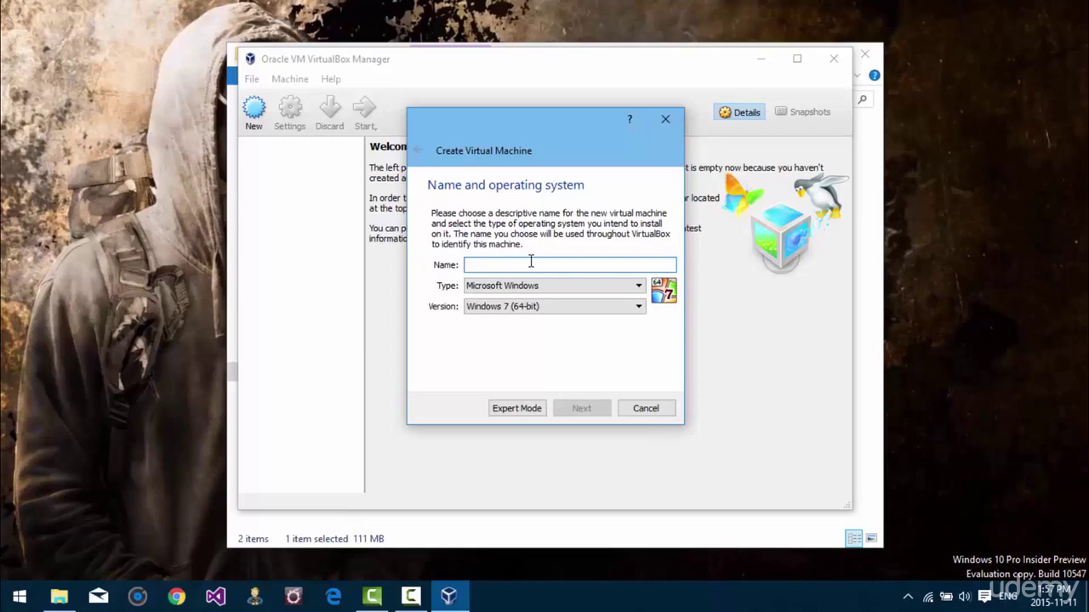
type("Ubuntu")
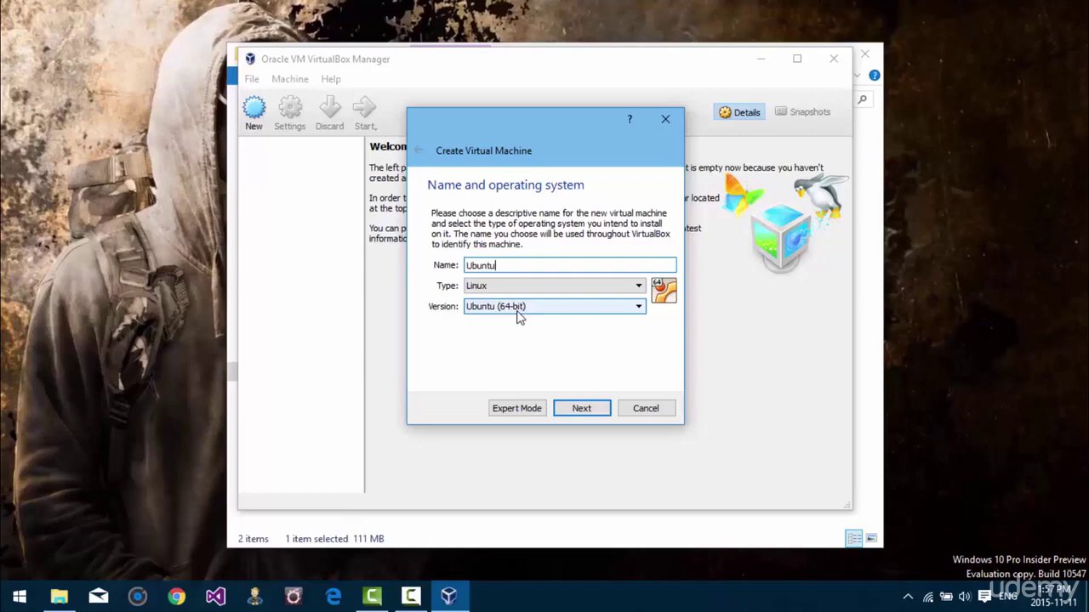
left_click(594, 410)
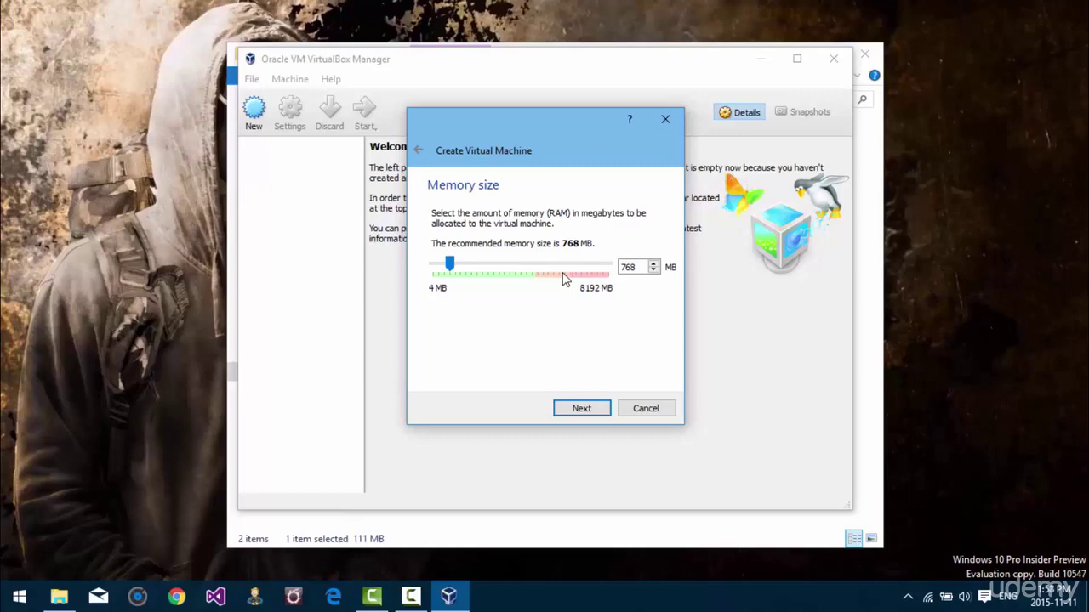
double_click(636, 267)
type("4096")
left_click(578, 412)
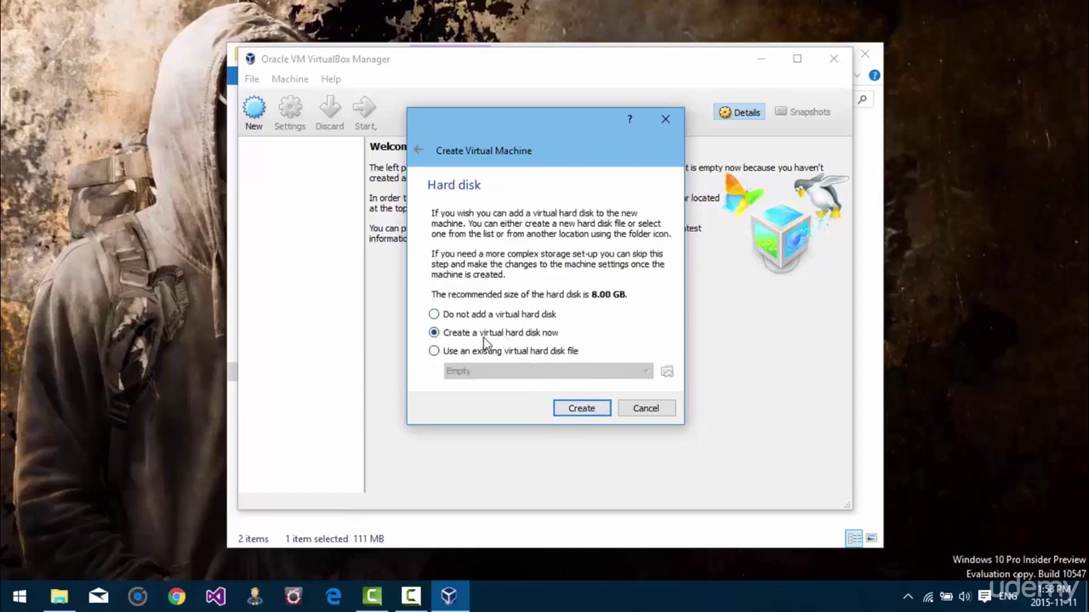
- Create a dynamically allocated VDI virtual hard disk of 20 GB for the Ubuntu machine
left_click(578, 409)
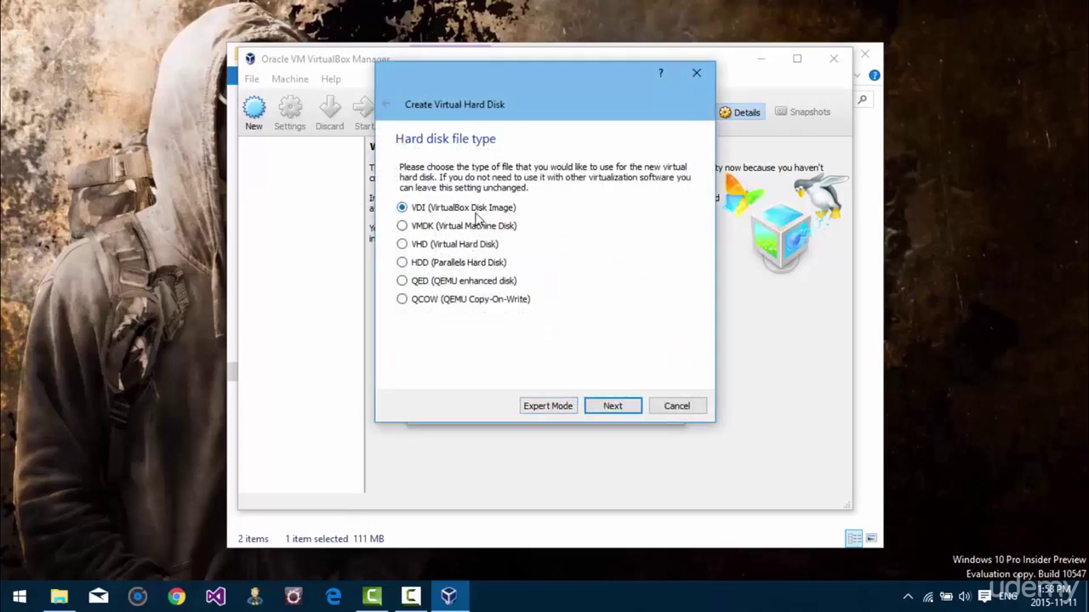
left_click(616, 406)
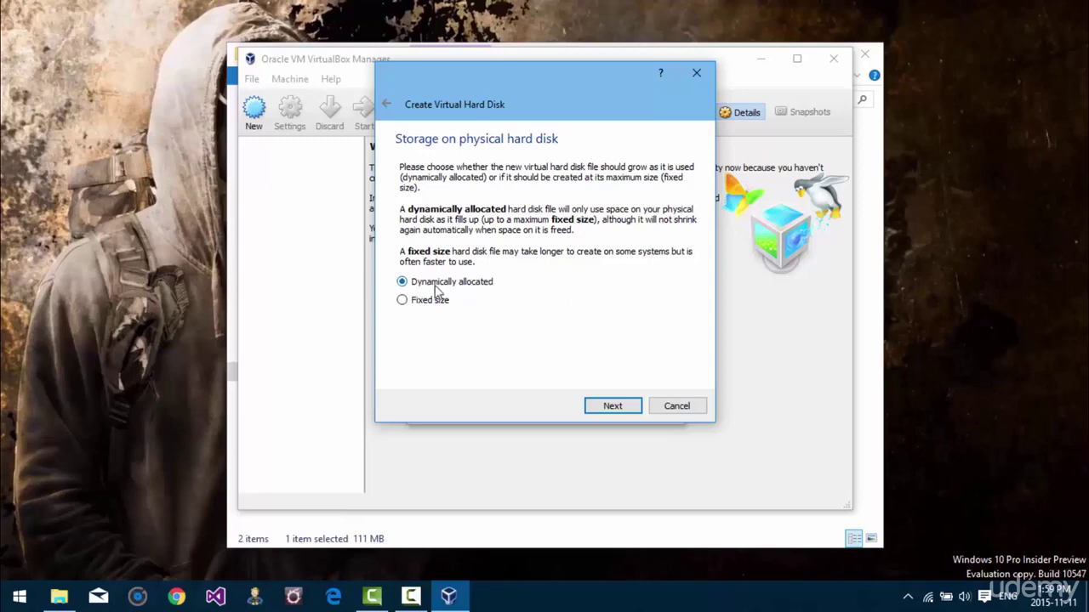
left_click(612, 406)
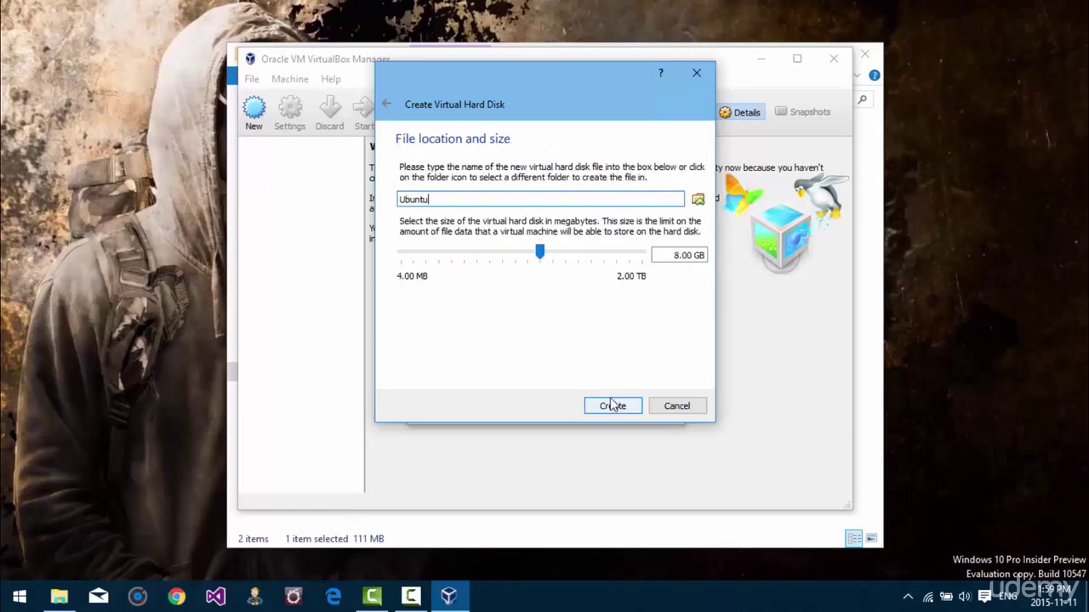
left_click(680, 253)
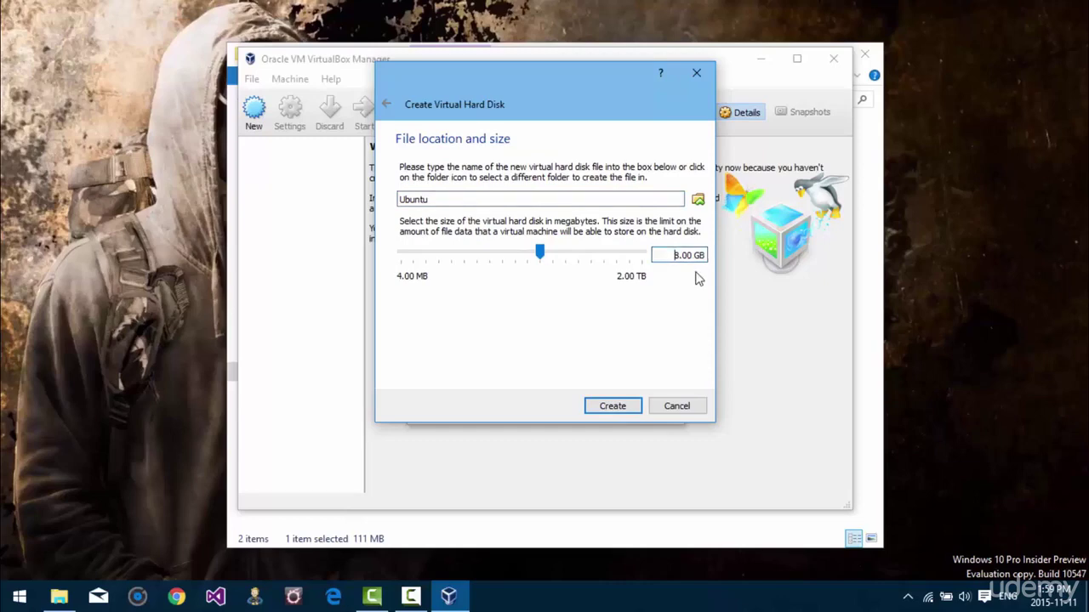
key("BackSpace")
type("20")
left_click(620, 407)
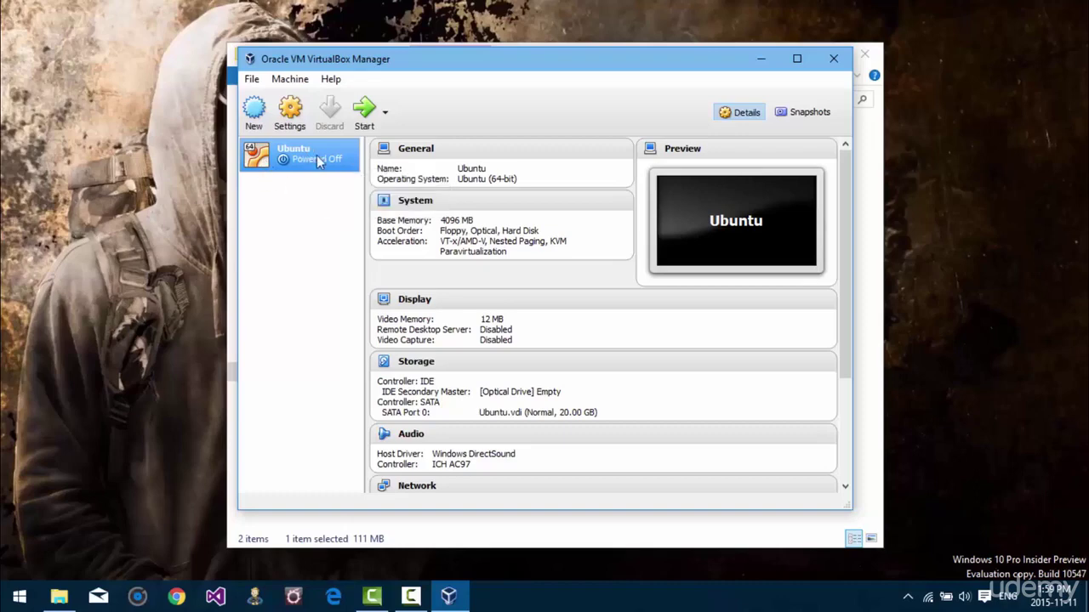
- Review the Ubuntu machine's motherboard, processor and hardware virtualization settings
left_click(295, 116)
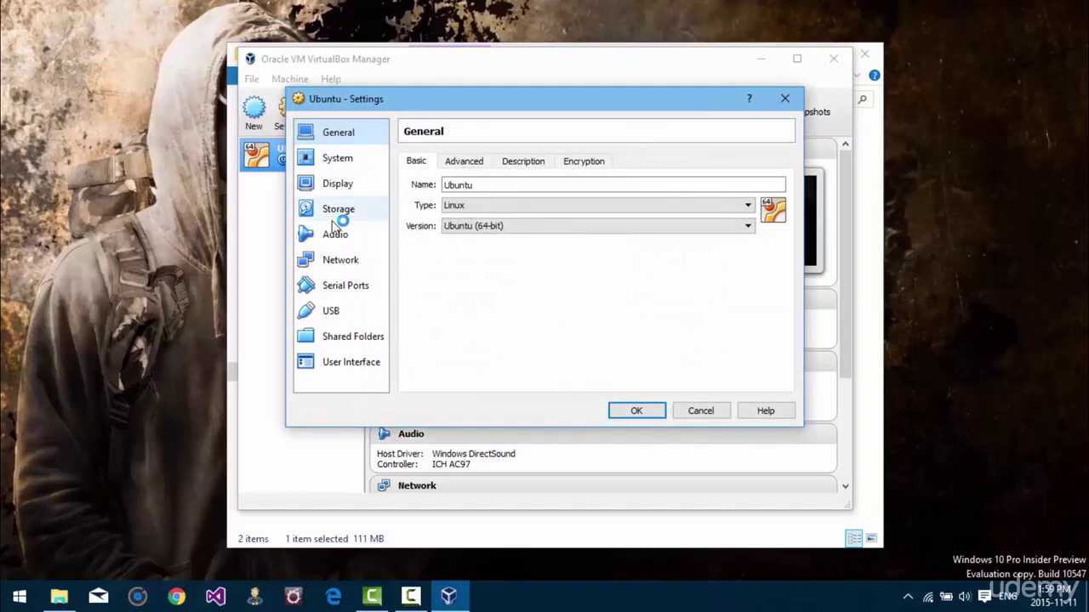
left_click(340, 160)
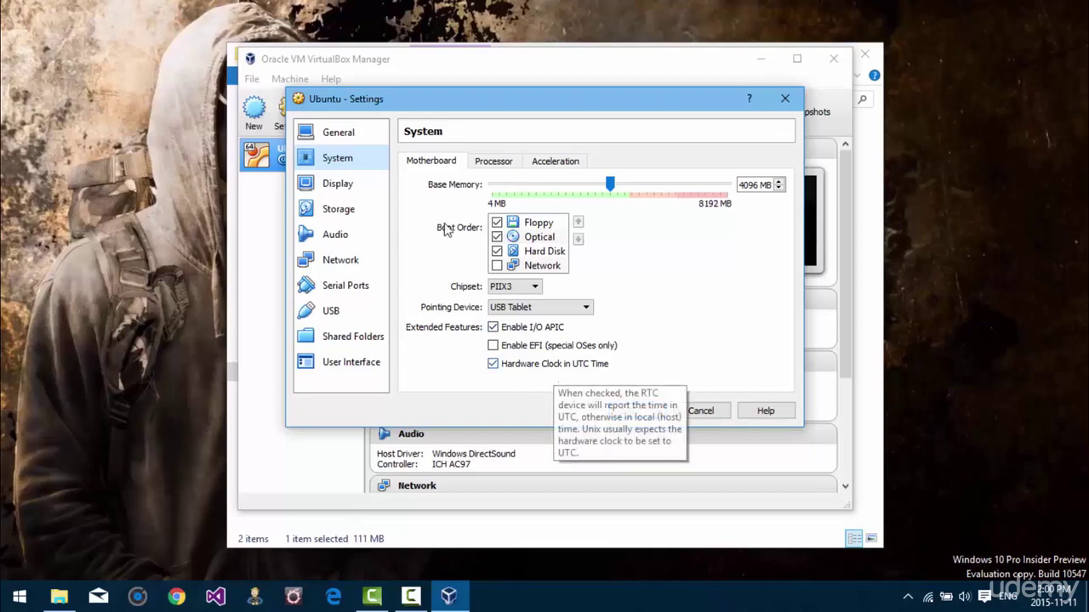
left_click(492, 162)
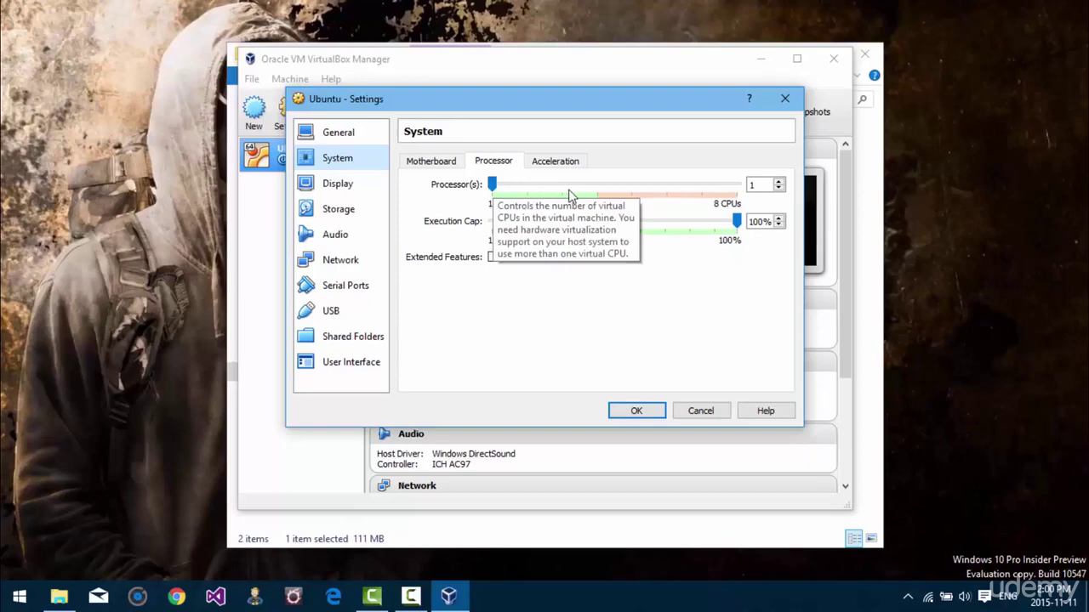
left_click(541, 163)
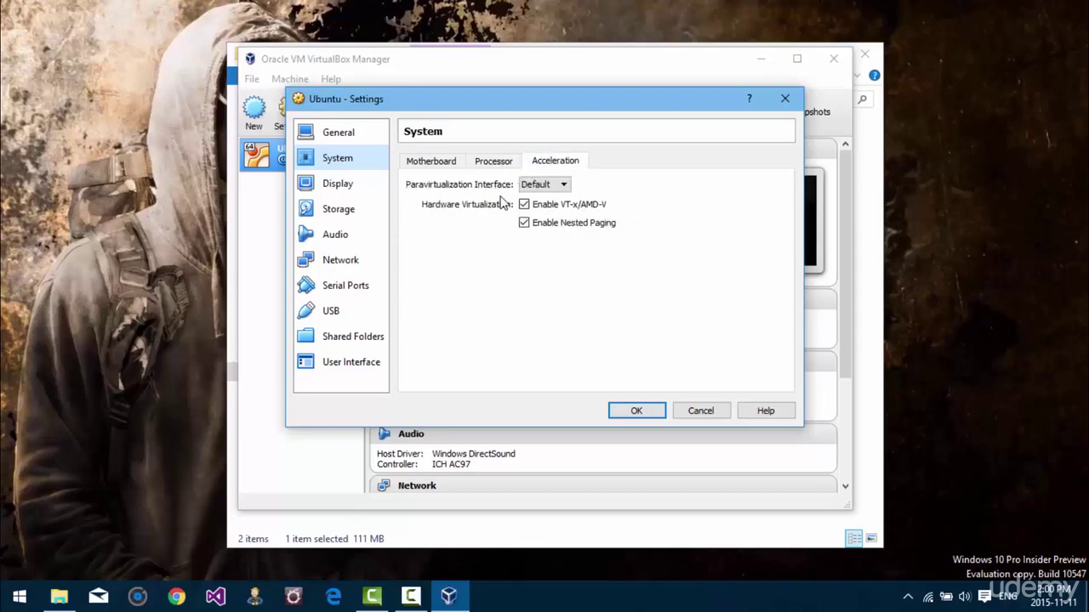
left_click(523, 222)
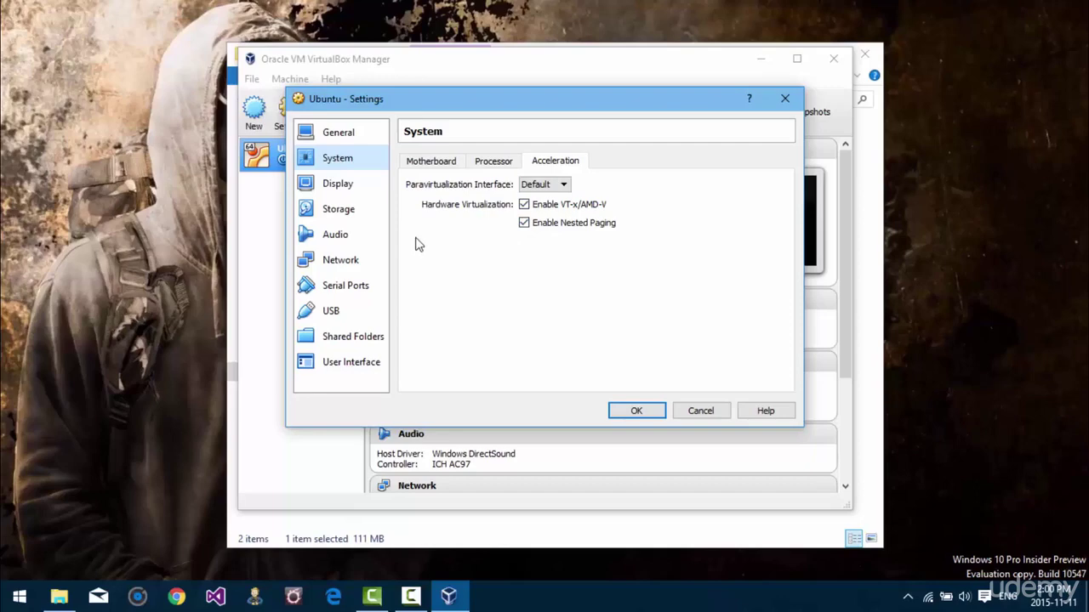
- Check in Windows Features whether Hyper-V and its components are turned off, and close Programs and Features
right_click(20, 597)
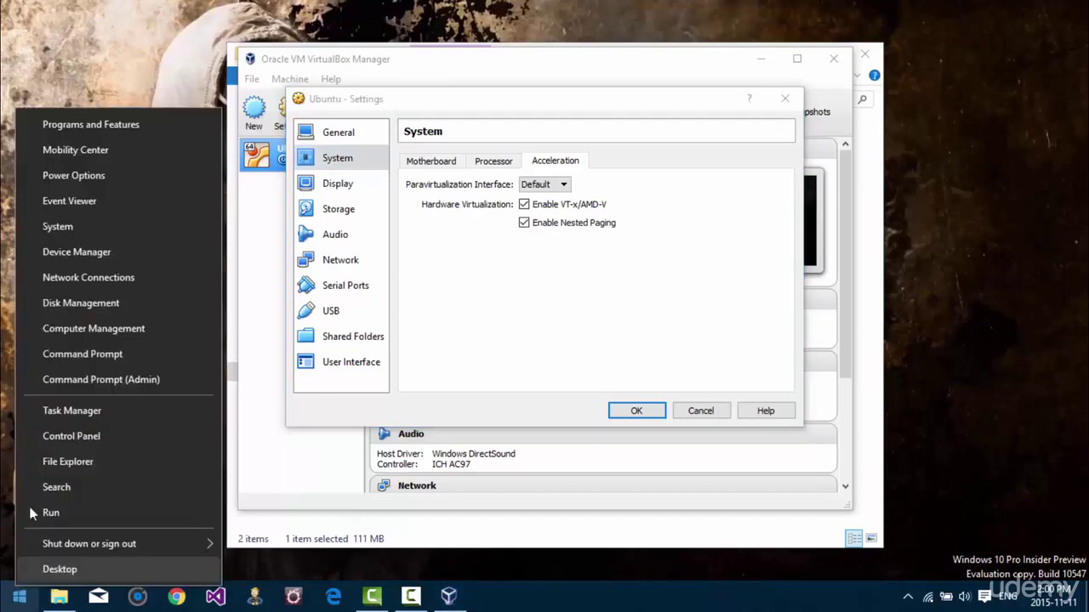
left_click(87, 133)
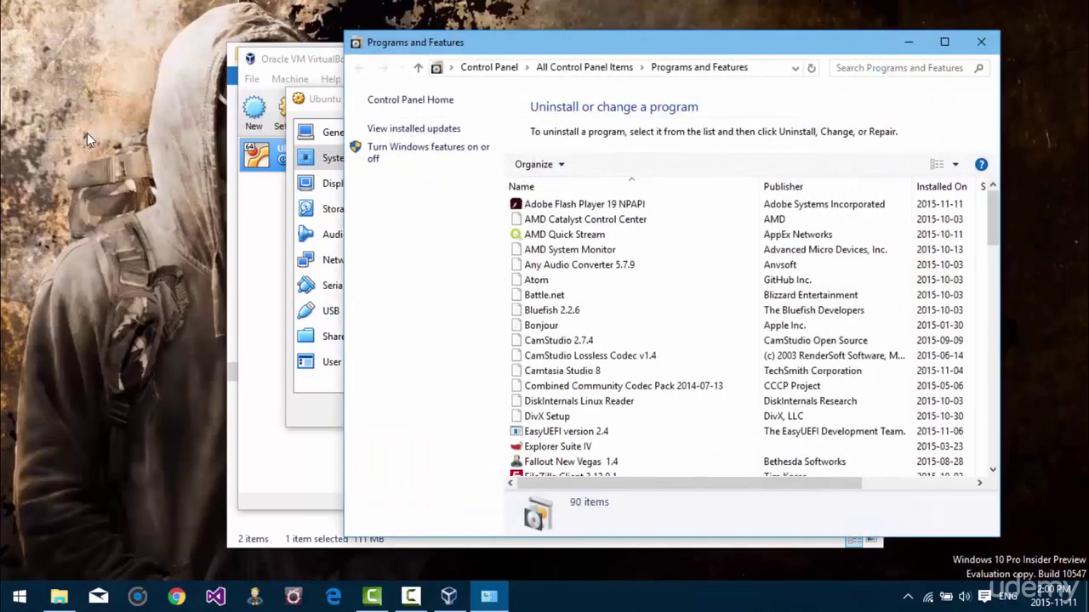
left_click(431, 153)
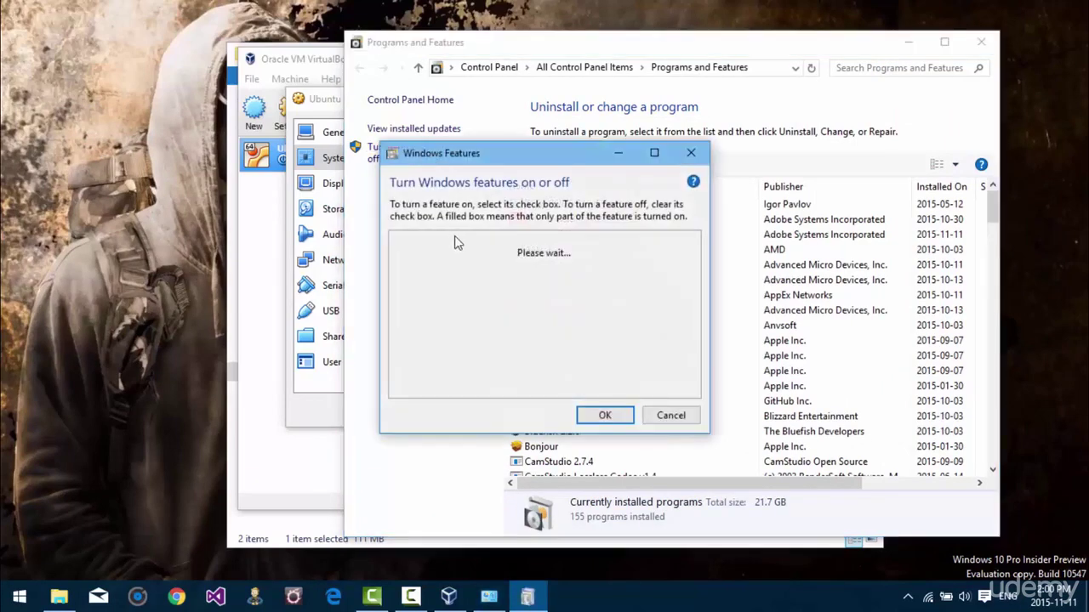
left_click_drag(536, 155, 488, 185)
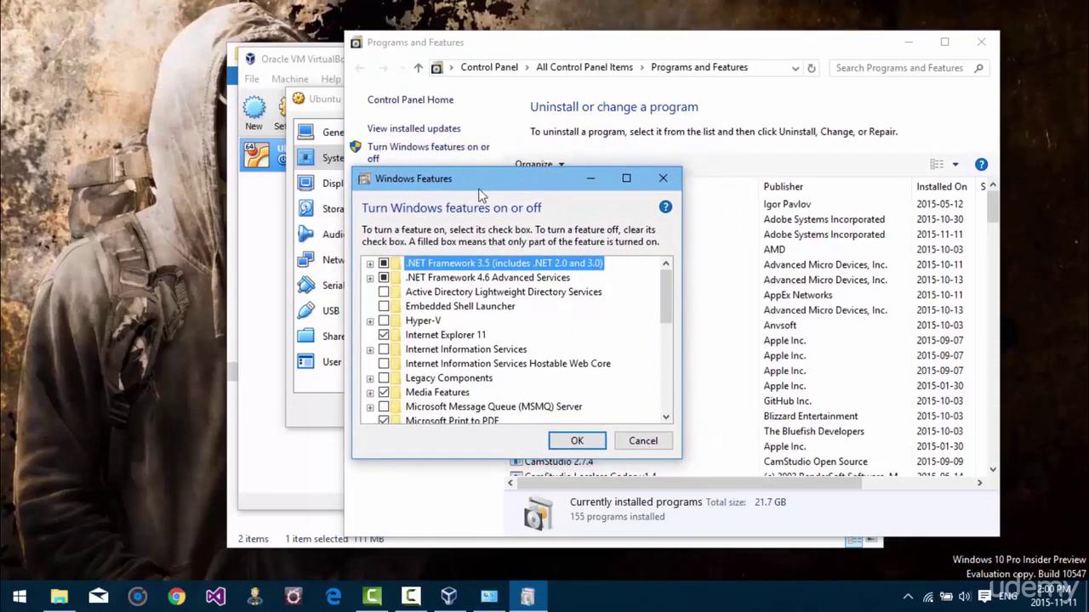
left_click(413, 324)
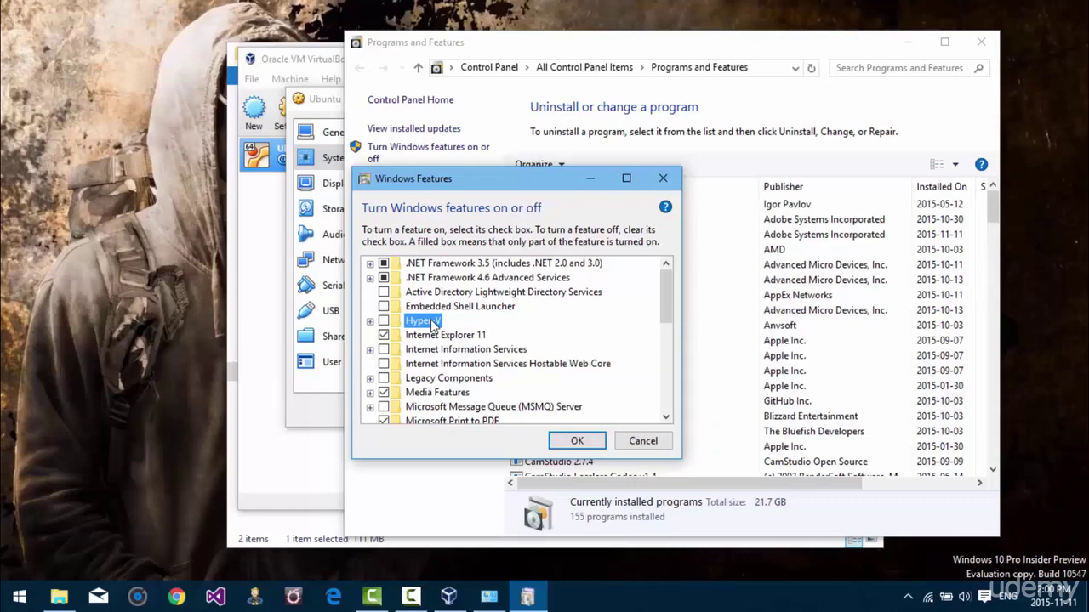
left_click(370, 322)
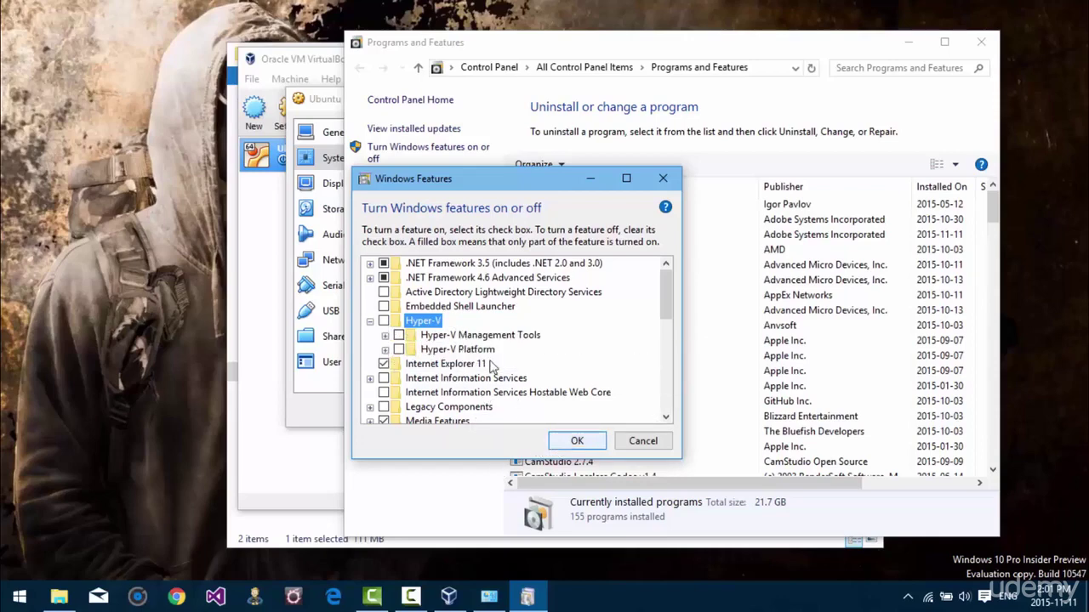
left_click(552, 441)
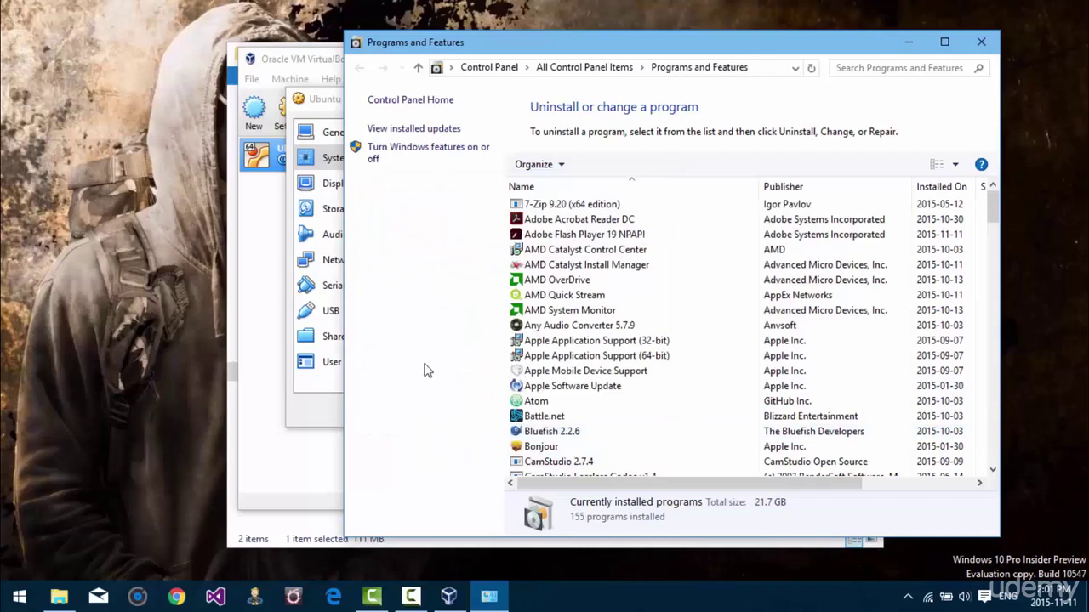
left_click(977, 47)
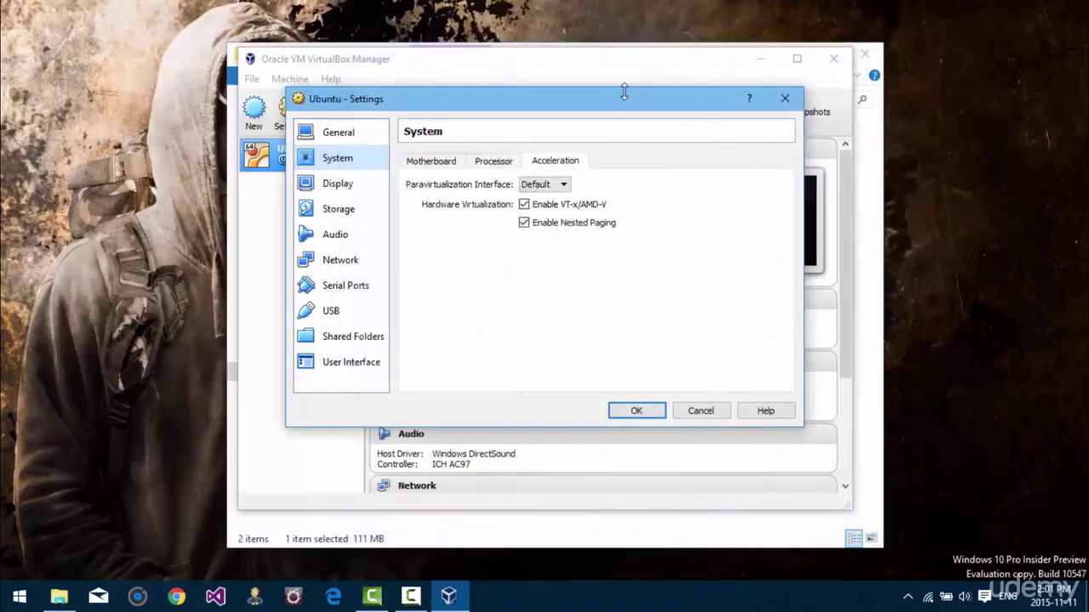
left_click_drag(600, 102, 604, 108)
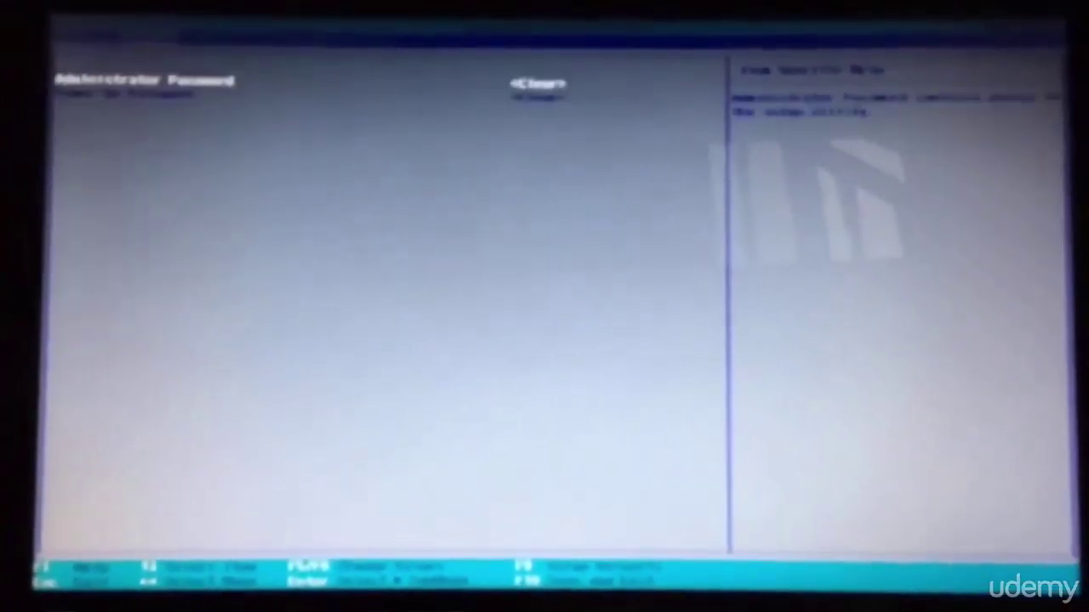
key("Right")
key("Down")
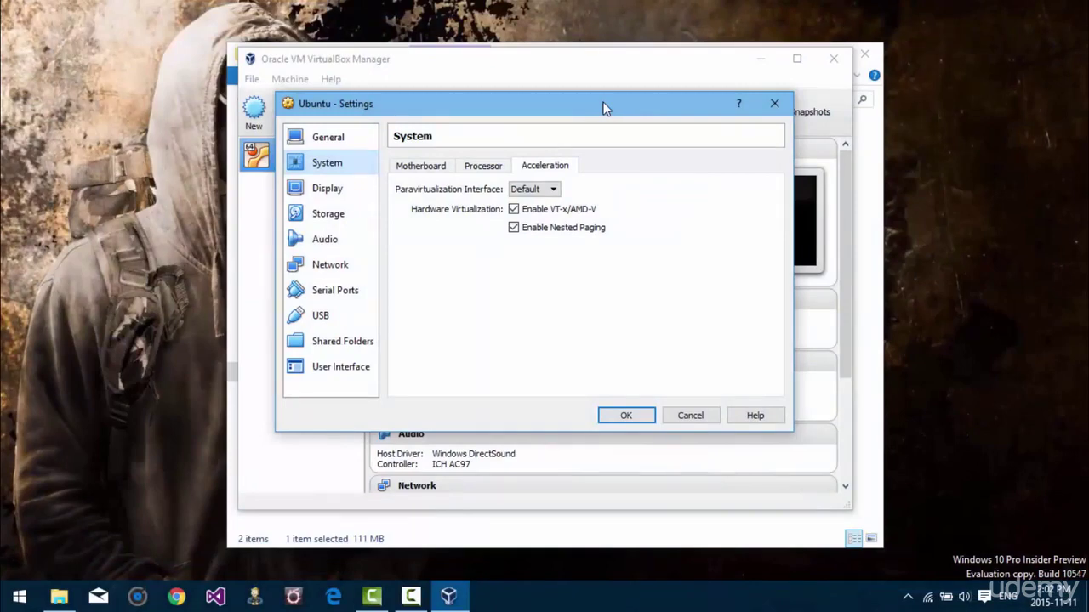
- Set the Ubuntu machine's video memory to 128 MB in its display settings
left_click(353, 188)
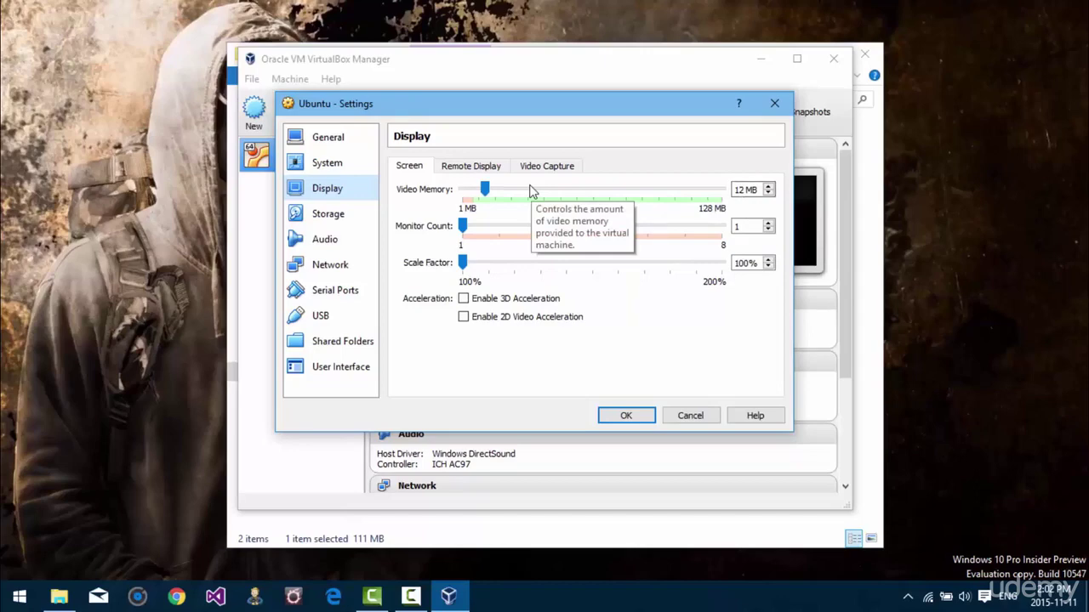
left_click_drag(484, 189, 721, 188)
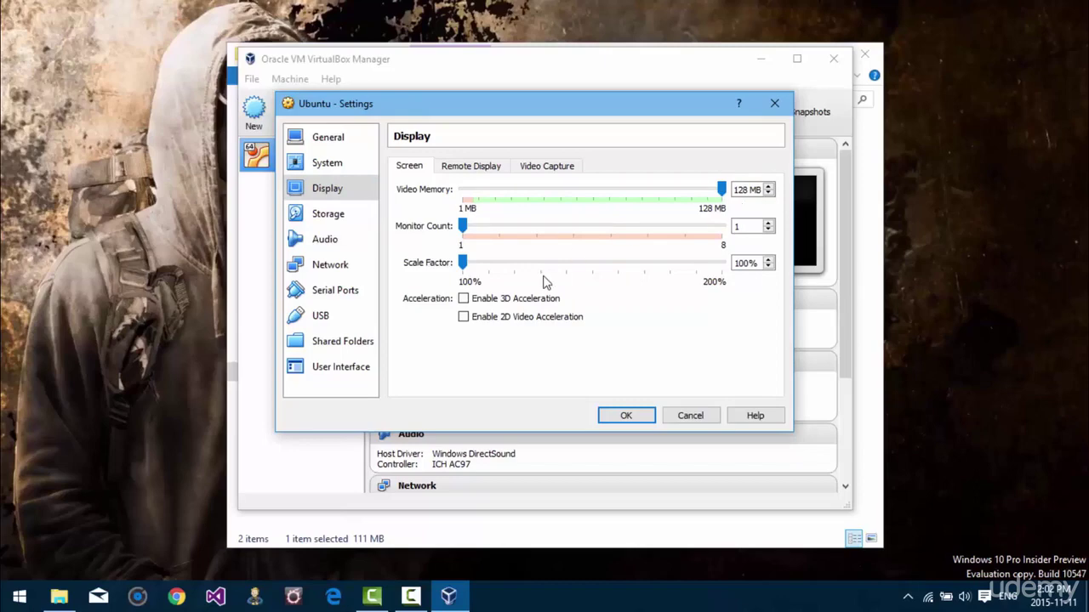
- Enable 3D acceleration for the Ubuntu machine and load ubuntu-15.10-desktop-amd64.iso from Downloads\ubuntu into its empty IDE optical drive, saving the settings
left_click(464, 301)
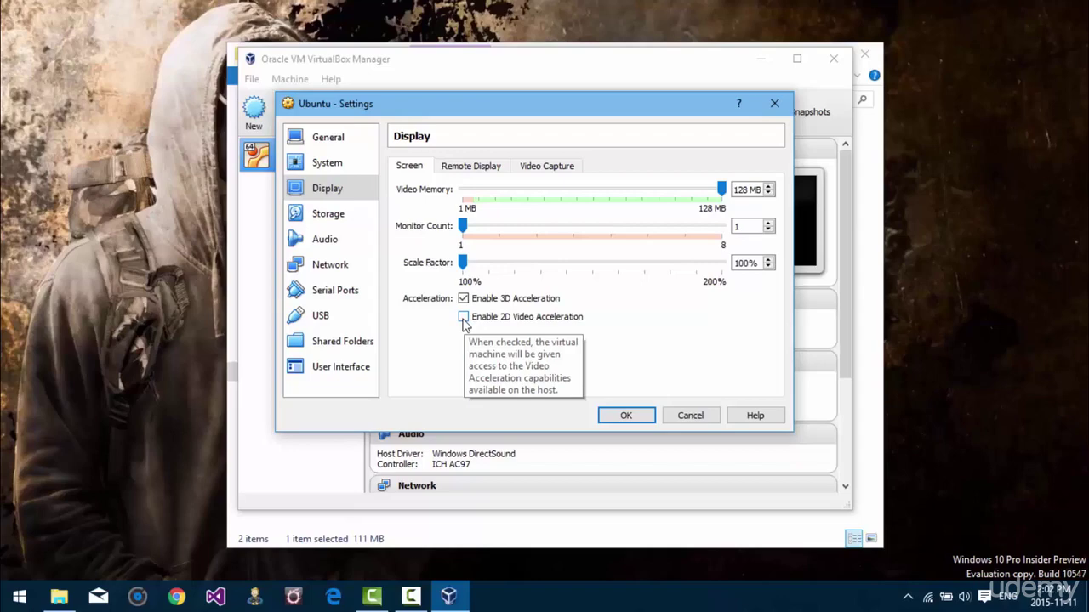
left_click(338, 221)
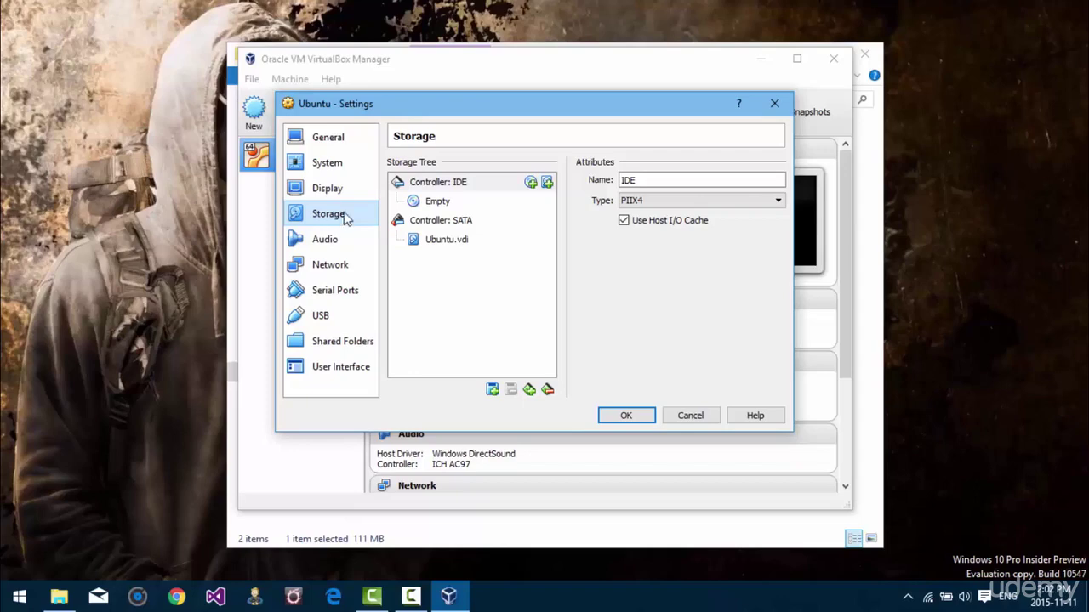
left_click(443, 205)
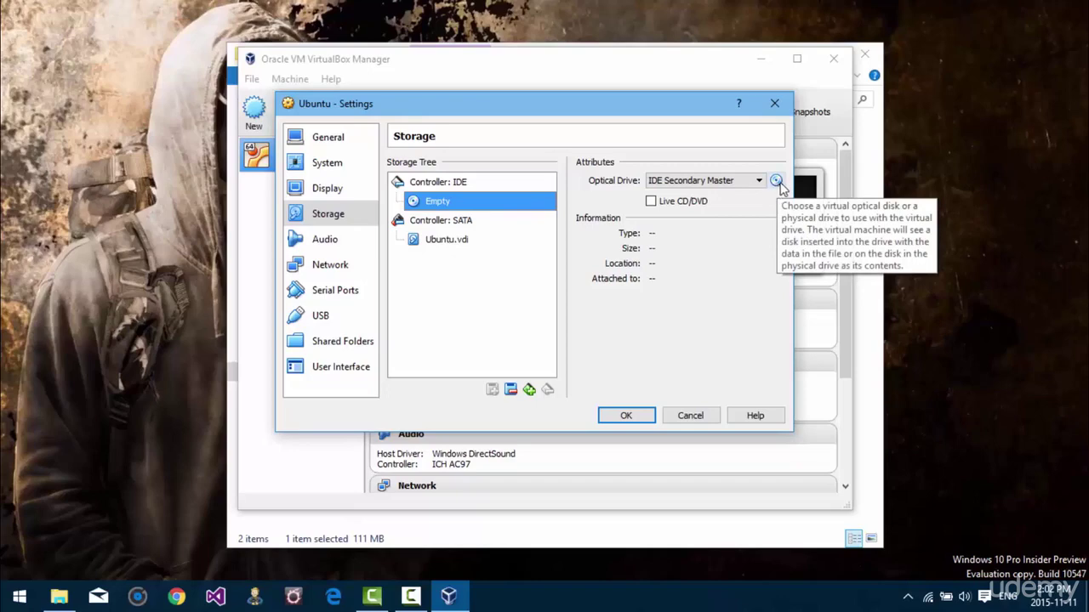
left_click(777, 182)
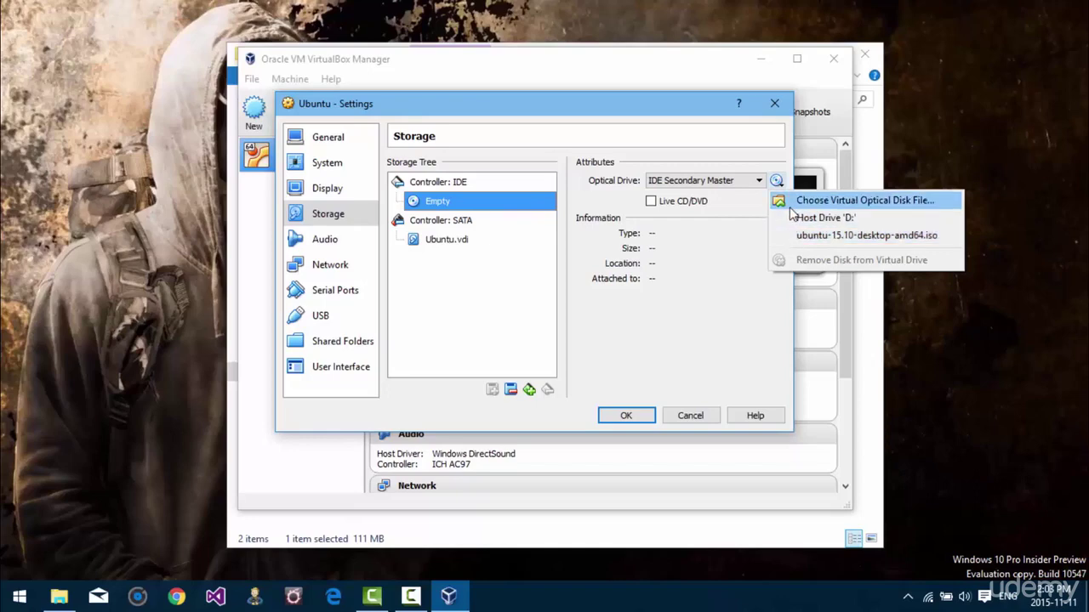
left_click(812, 204)
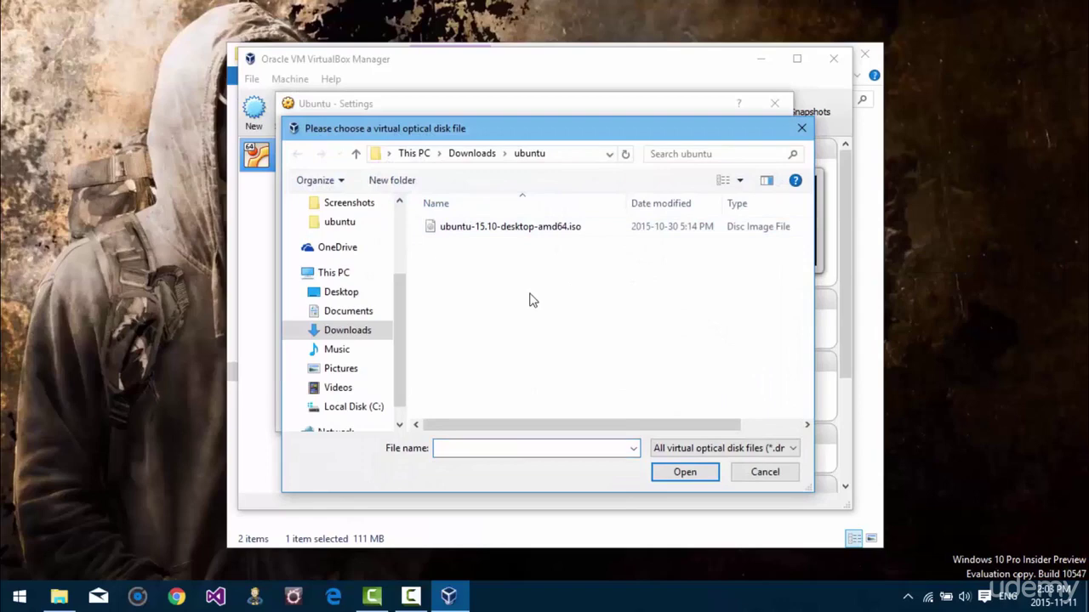
left_click(508, 233)
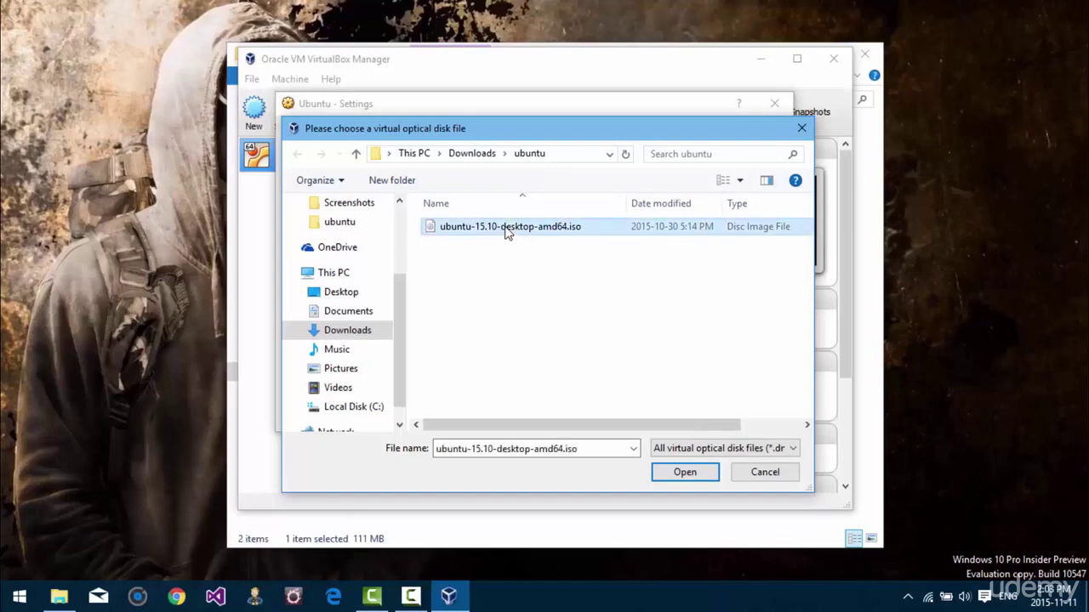
left_click(508, 233)
left_click(580, 327)
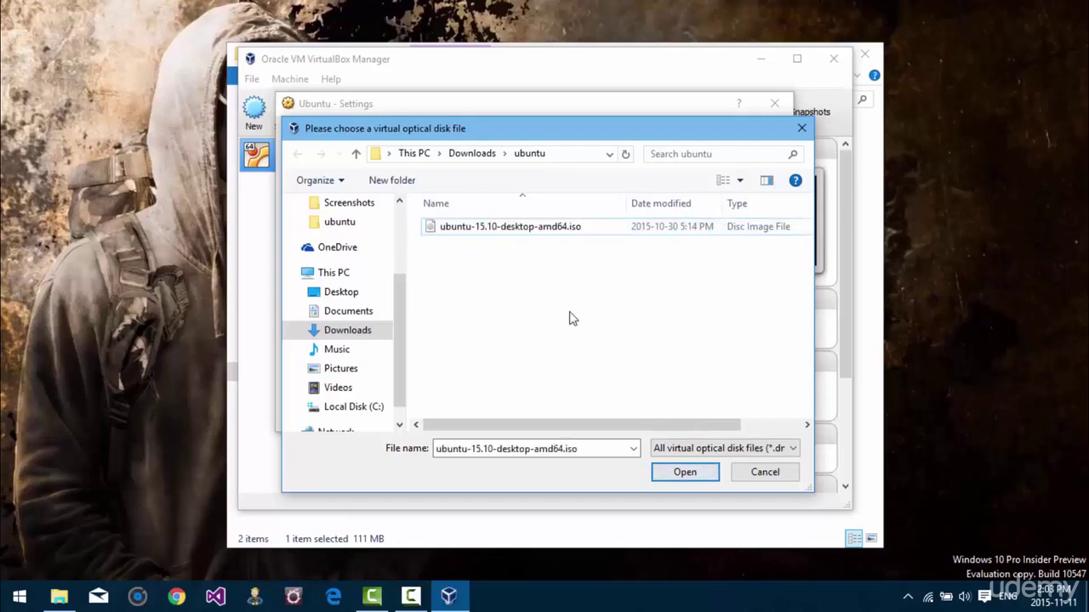
left_click(676, 473)
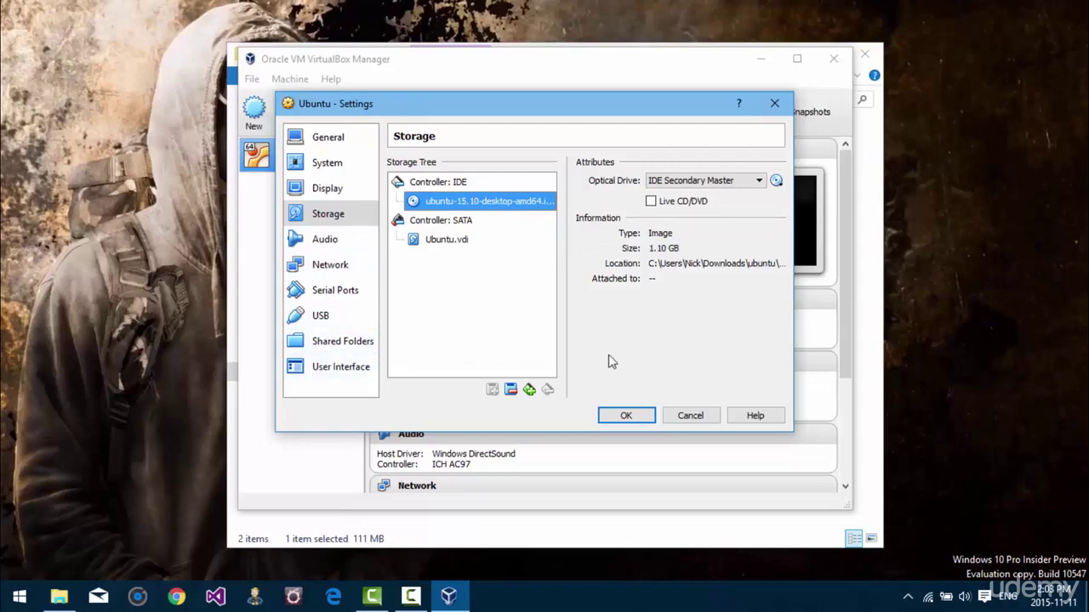
left_click(626, 417)
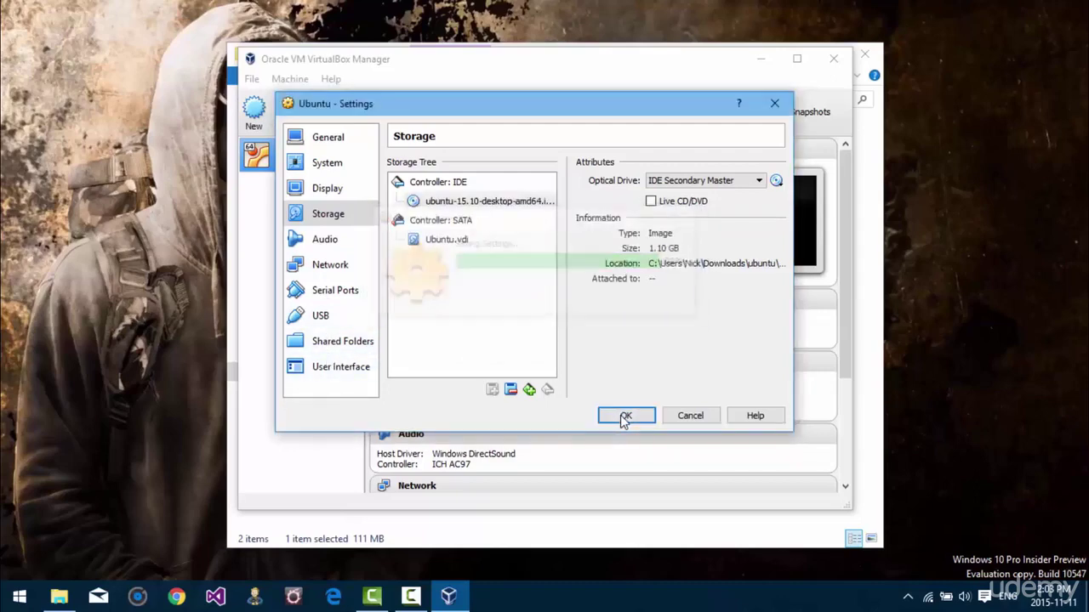
- Start the Ubuntu virtual machine
left_click(368, 106)
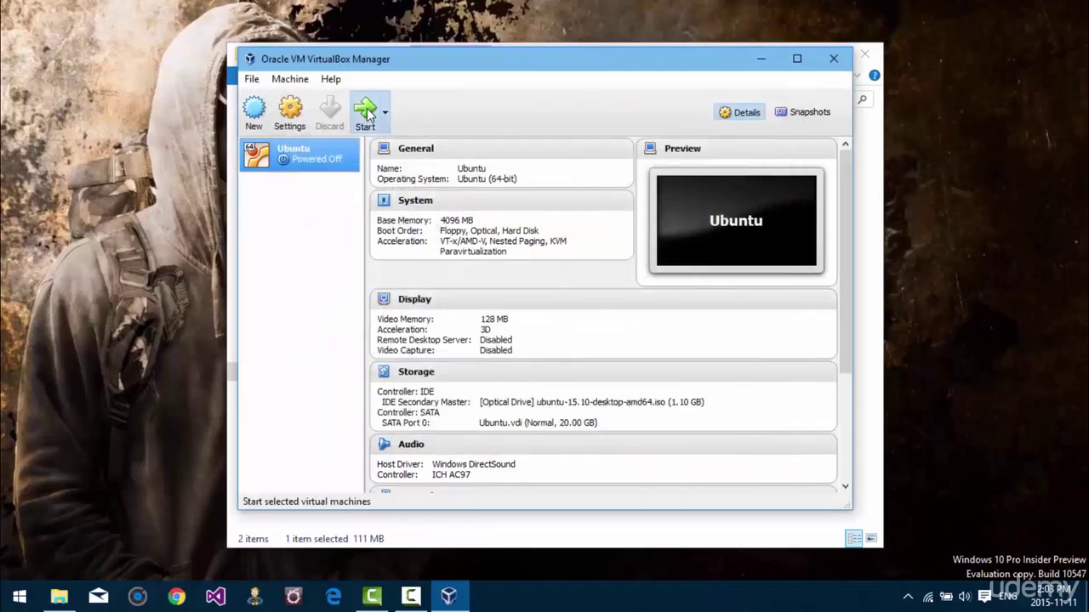